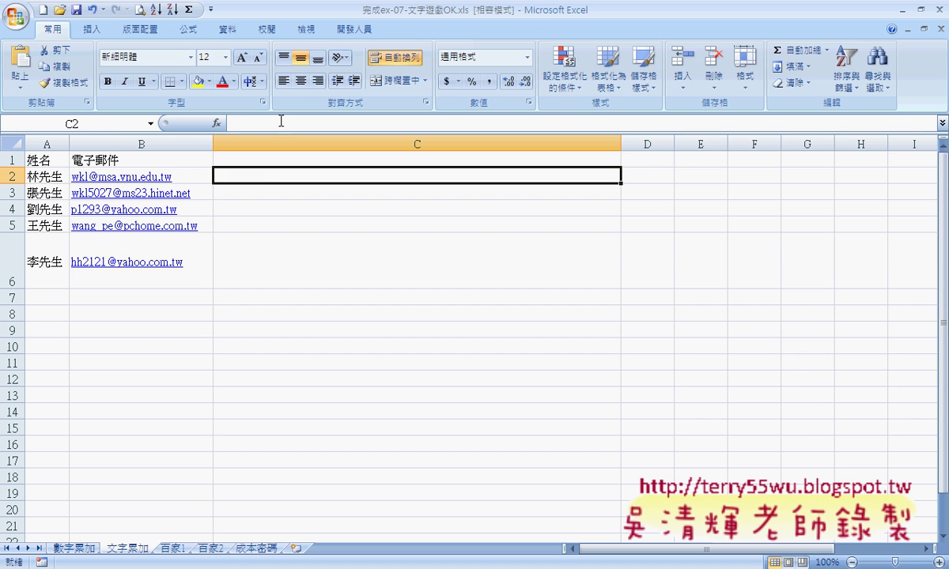
# Step: Enter =B2 in C2 to show the first email address
pyautogui.click(280, 118)
pyautogui.write('=')
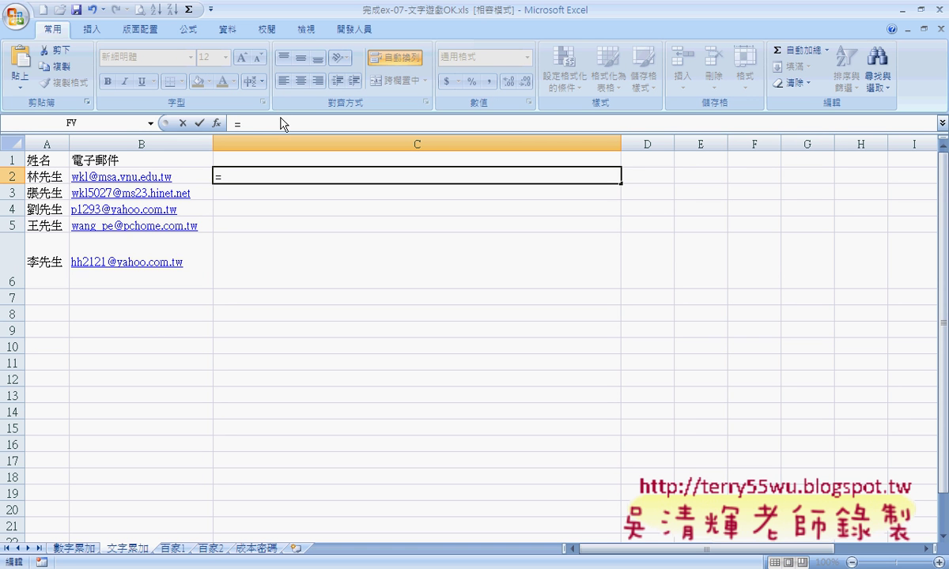
pyautogui.click(191, 177)
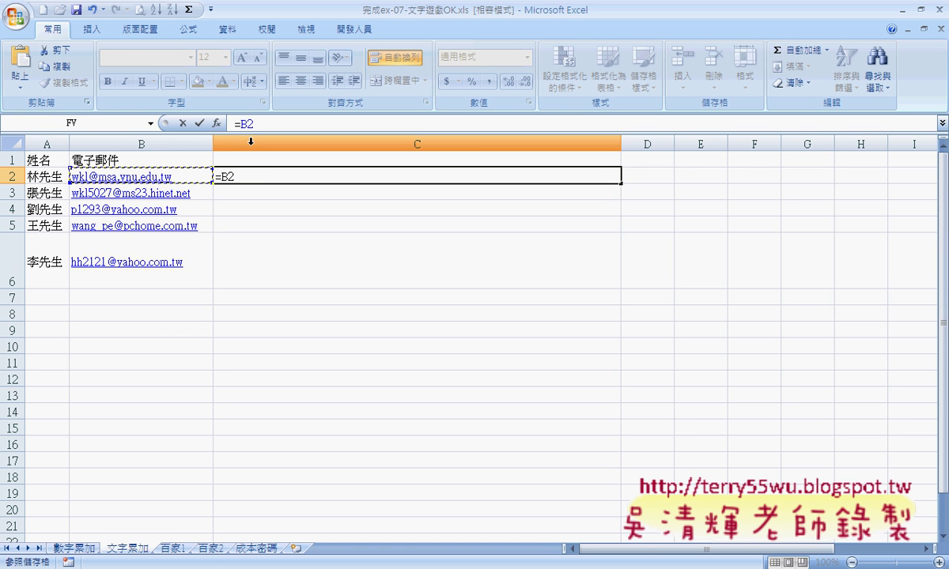
pyautogui.click(199, 123)
# Step: Enter =C2&","&B3 in C3 to join C2's list, a comma and B3's email
pyautogui.click(243, 193)
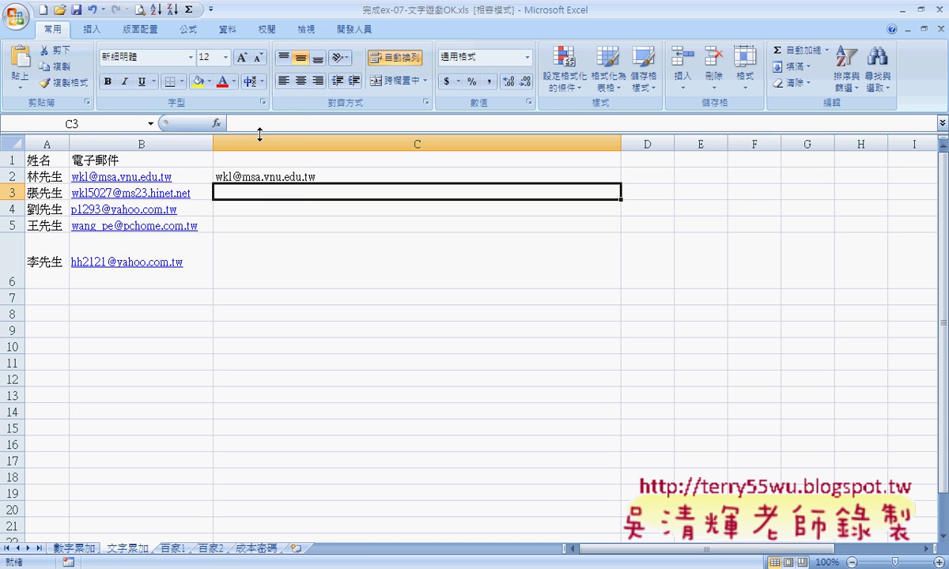
pyautogui.click(262, 125)
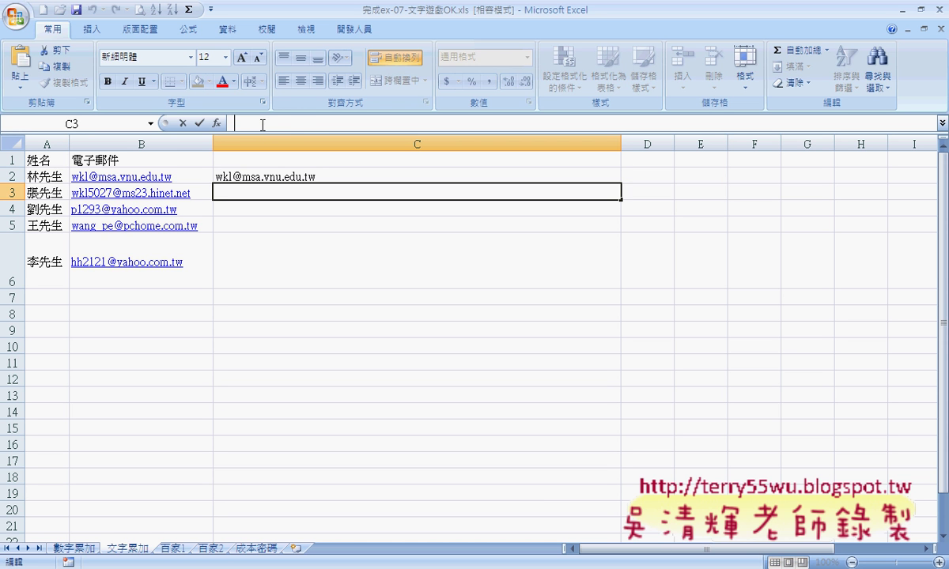
pyautogui.write('=')
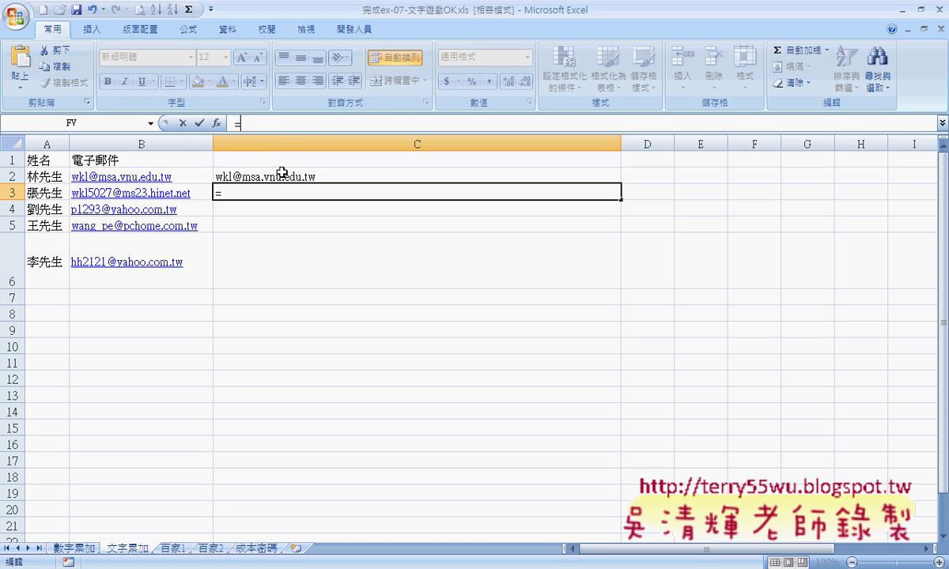
pyautogui.click(282, 176)
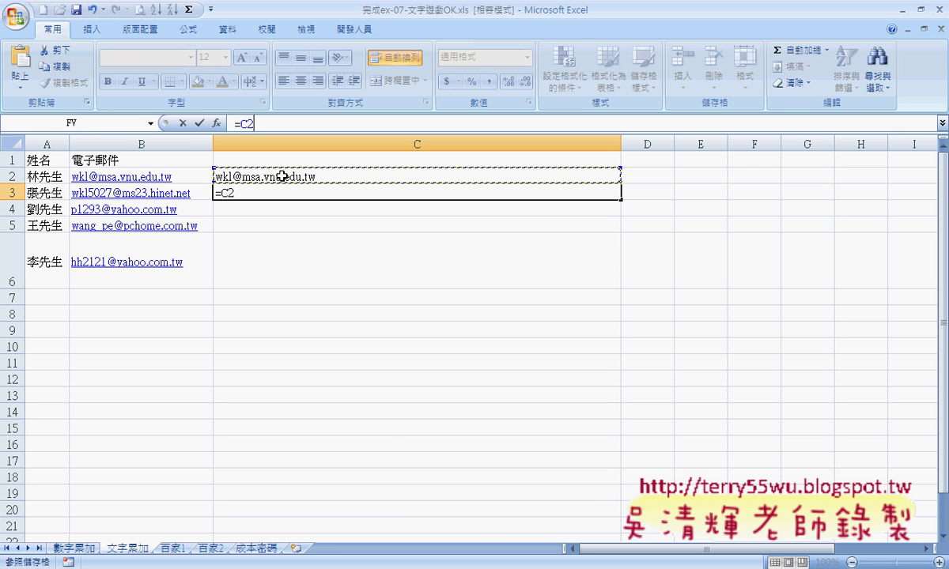
pyautogui.write('&"')
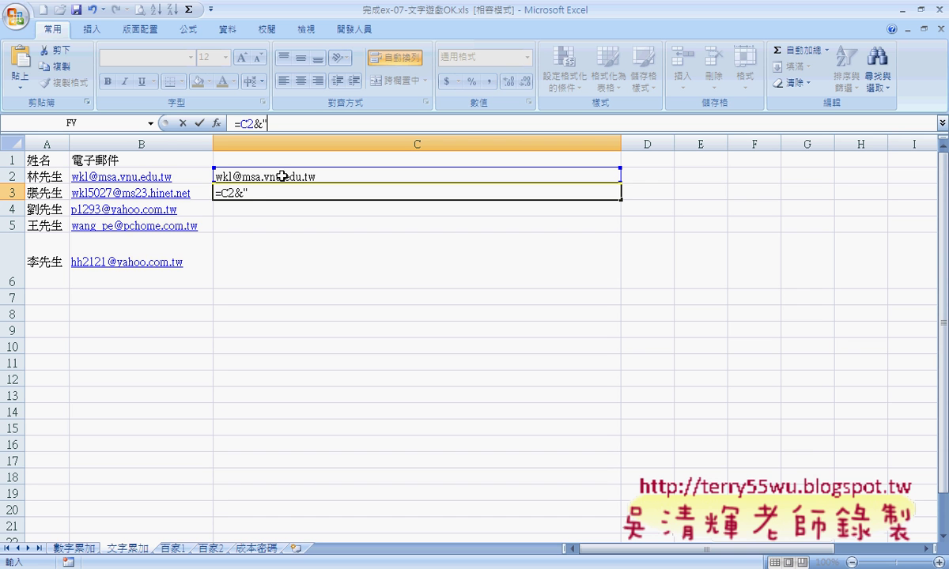
pyautogui.write(',"')
pyautogui.write('&')
pyautogui.click(194, 192)
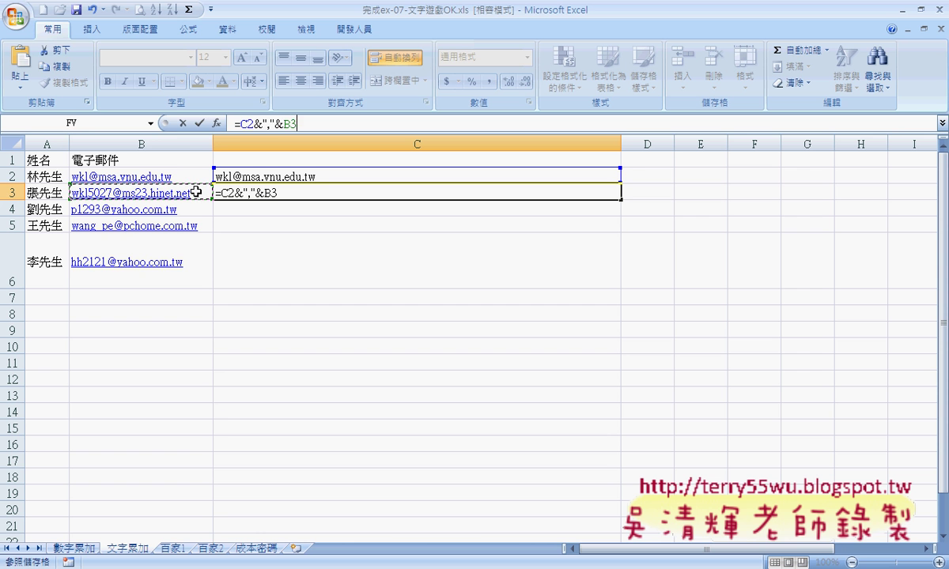
pyautogui.click(198, 123)
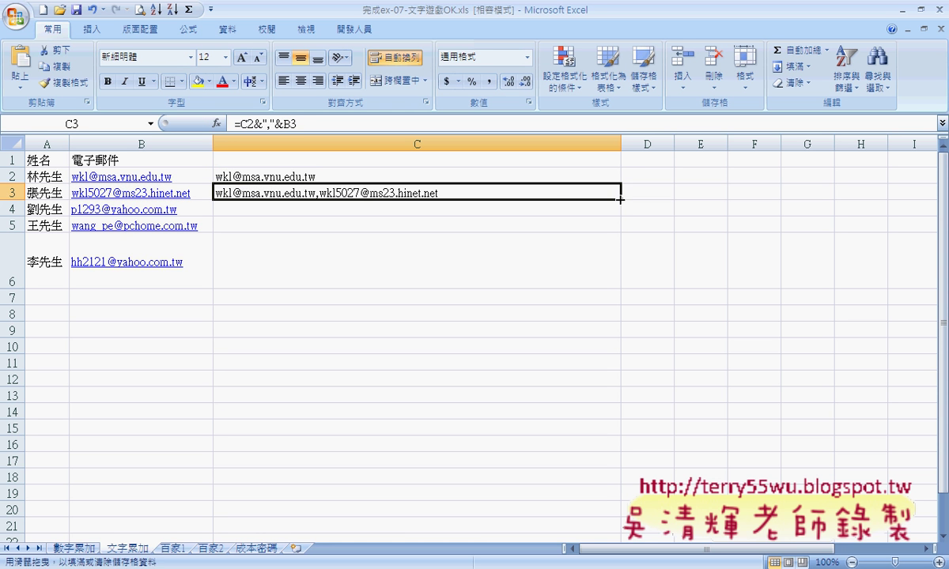
# Step: Fill C3's joining formula down to C6 and confirm C6 reads =C5&","&B6
pyautogui.moveTo(621, 200); pyautogui.dragTo(623, 288)
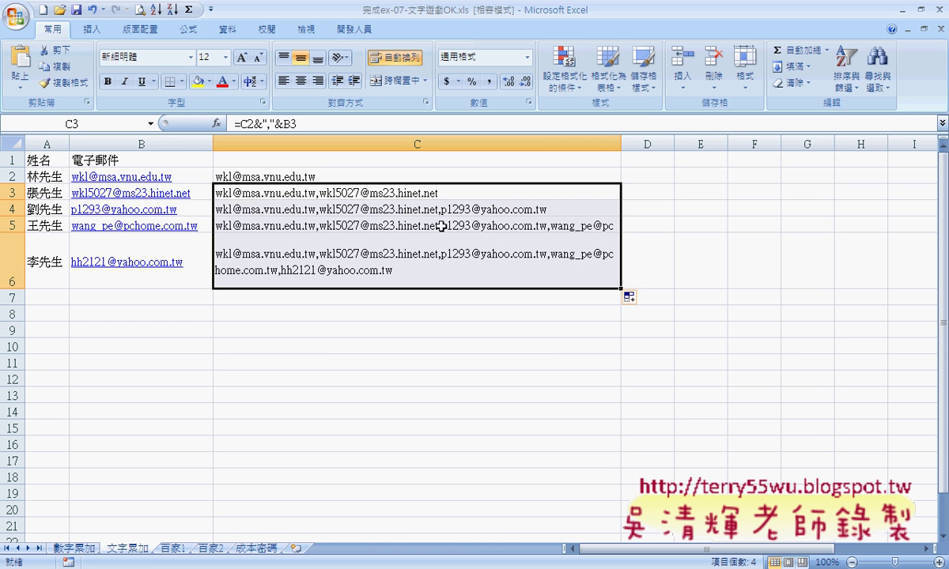
pyautogui.click(471, 196)
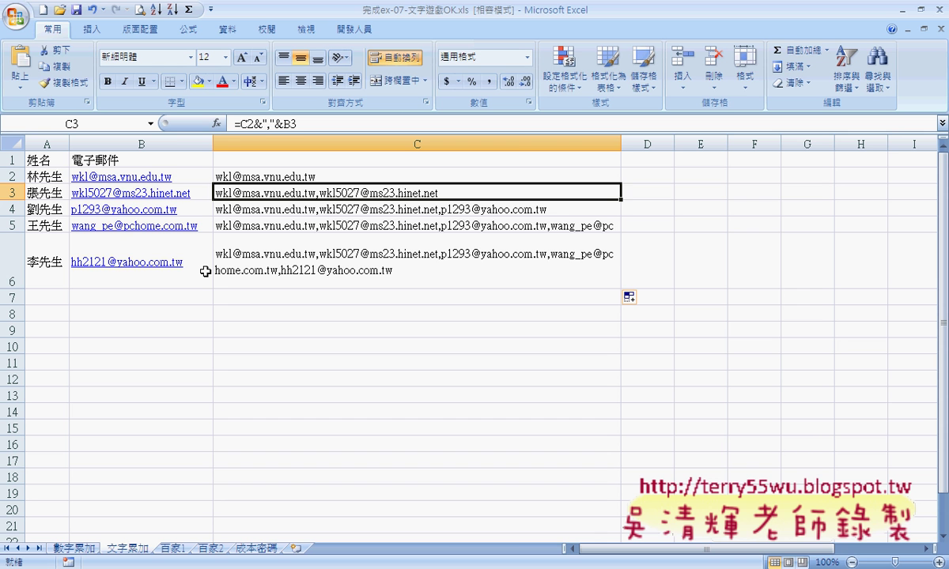
pyautogui.click(277, 253)
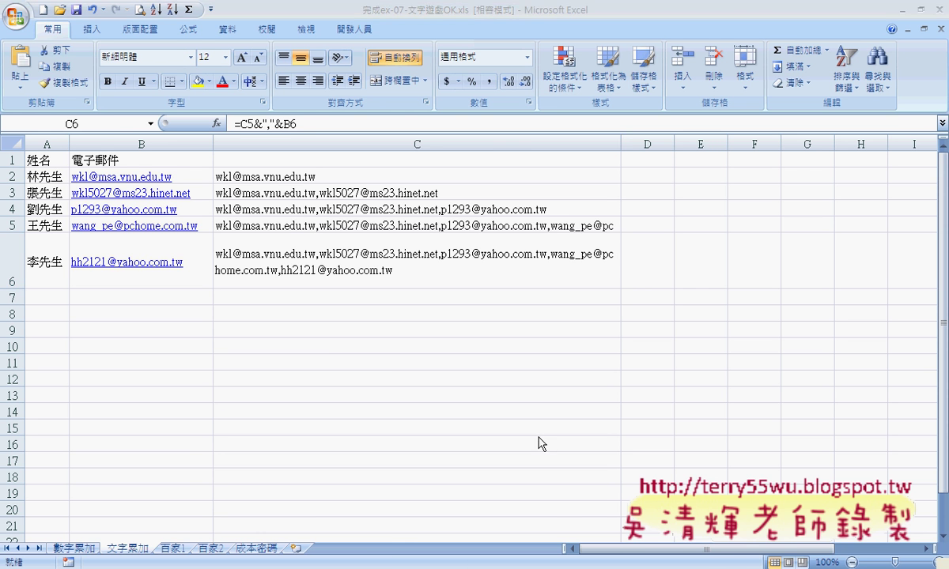
pyautogui.hotkey('alt', 'Tab')
pyautogui.scroll(-2, 672, 364)
pyautogui.scroll(-1, 665, 380)
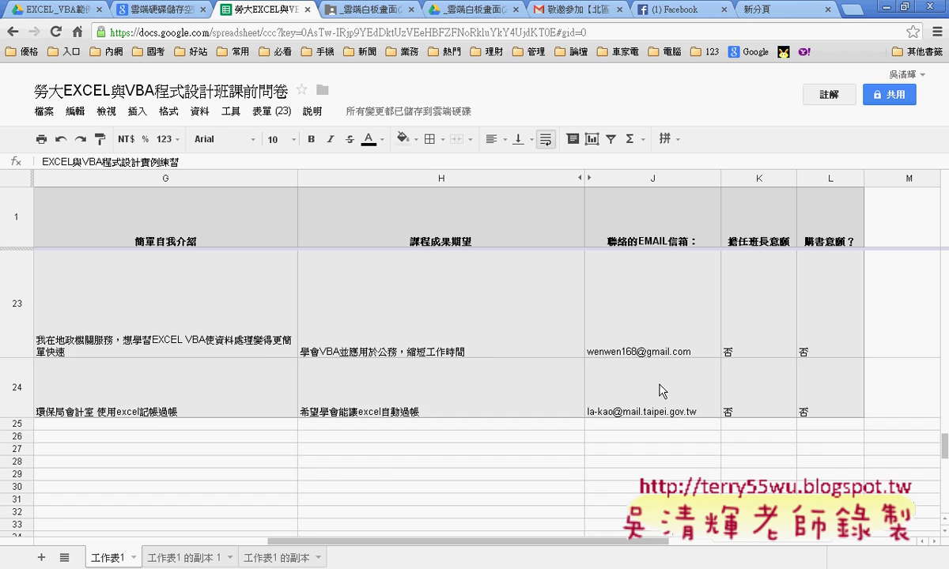
pyautogui.scroll(5, 665, 379)
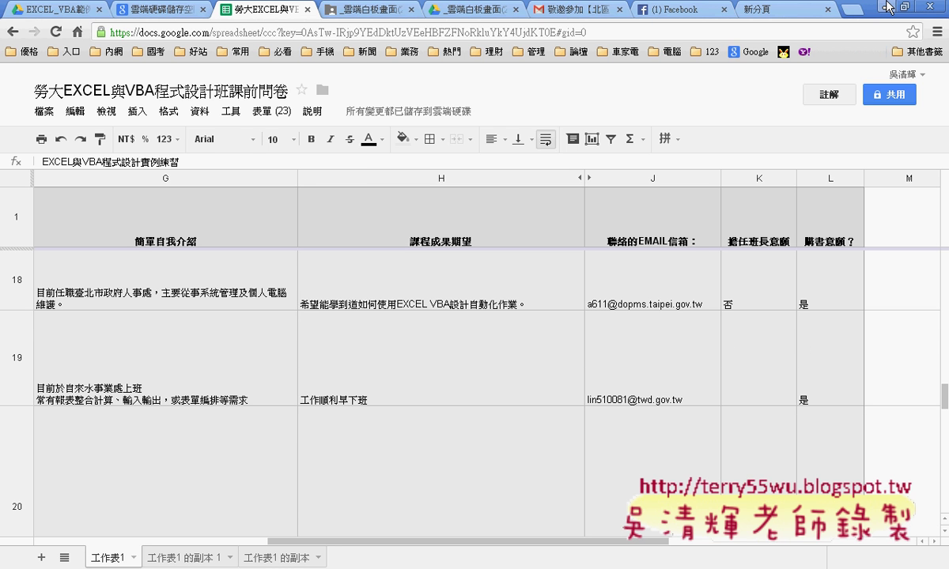
pyautogui.hotkey('alt', 'Tab')
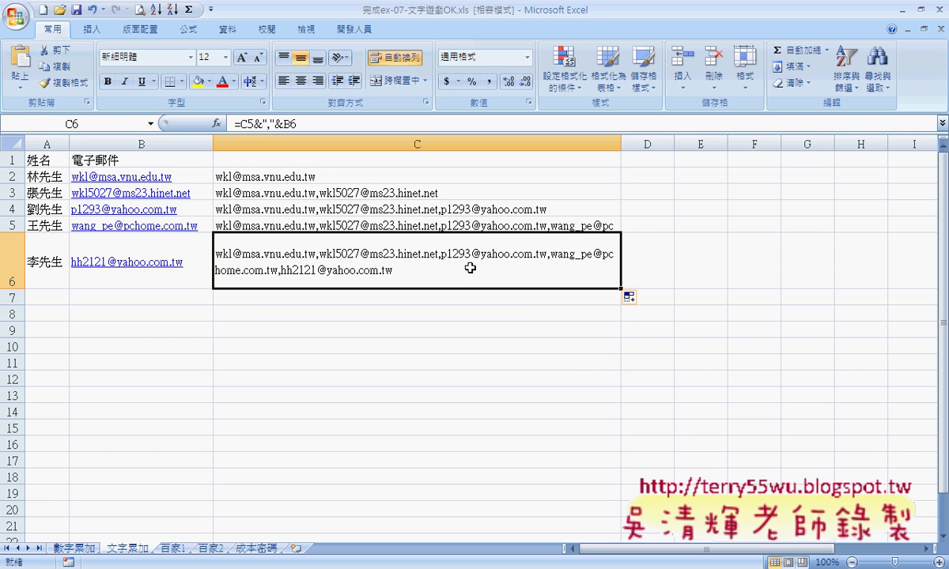
# Step: Switch to the 百家1 sheet and examine the spaced surnames in A1:D1
pyautogui.click(176, 548)
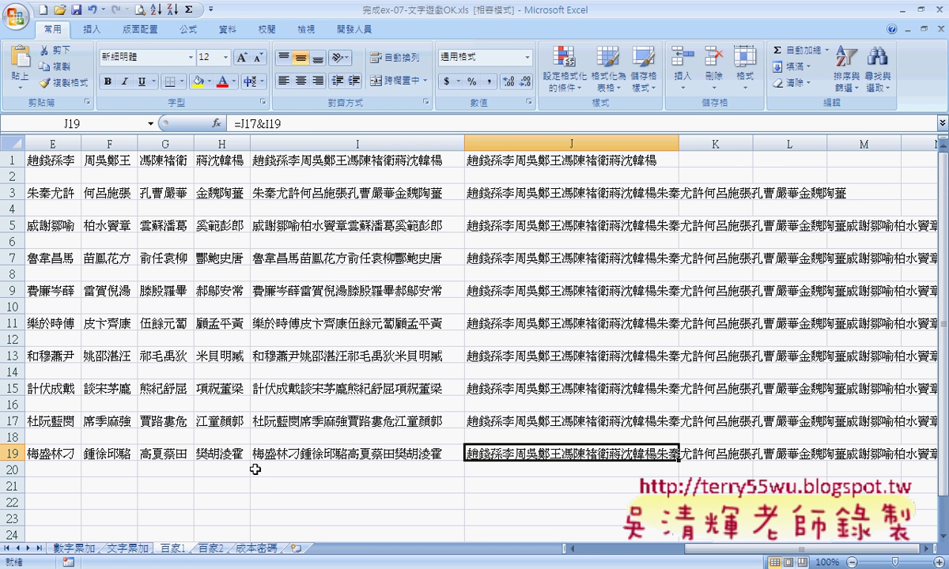
pyautogui.click(573, 546)
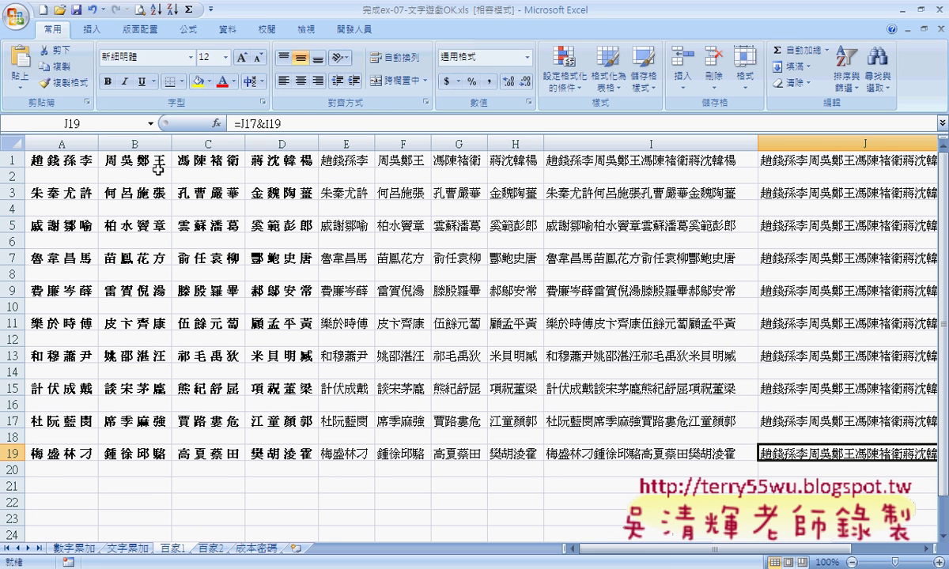
pyautogui.moveTo(61, 158); pyautogui.dragTo(263, 163)
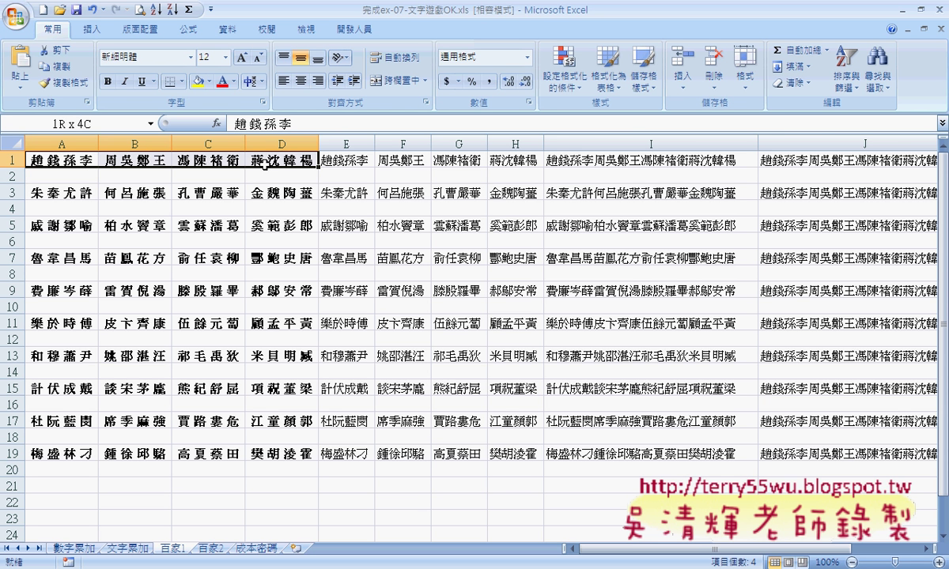
pyautogui.moveTo(264, 162); pyautogui.dragTo(267, 170)
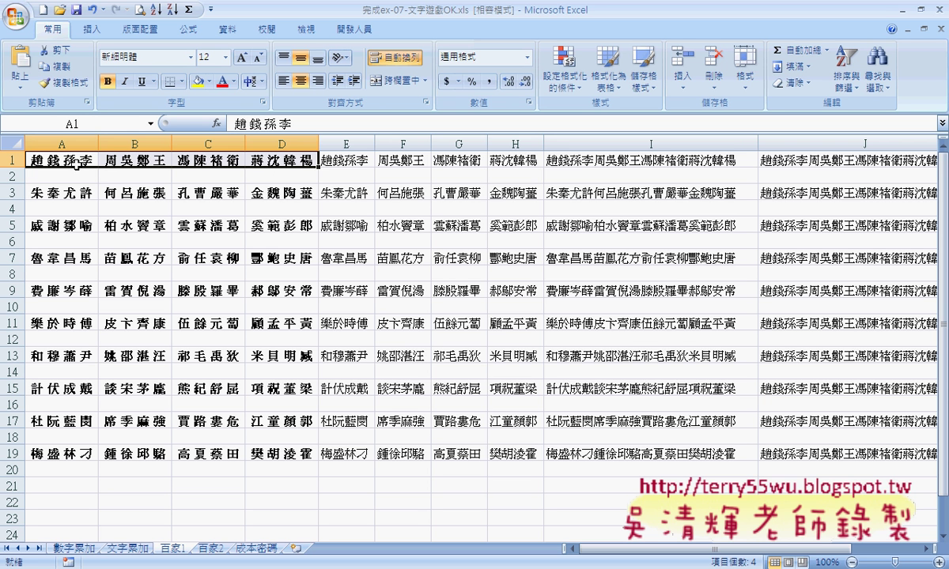
pyautogui.click(234, 124)
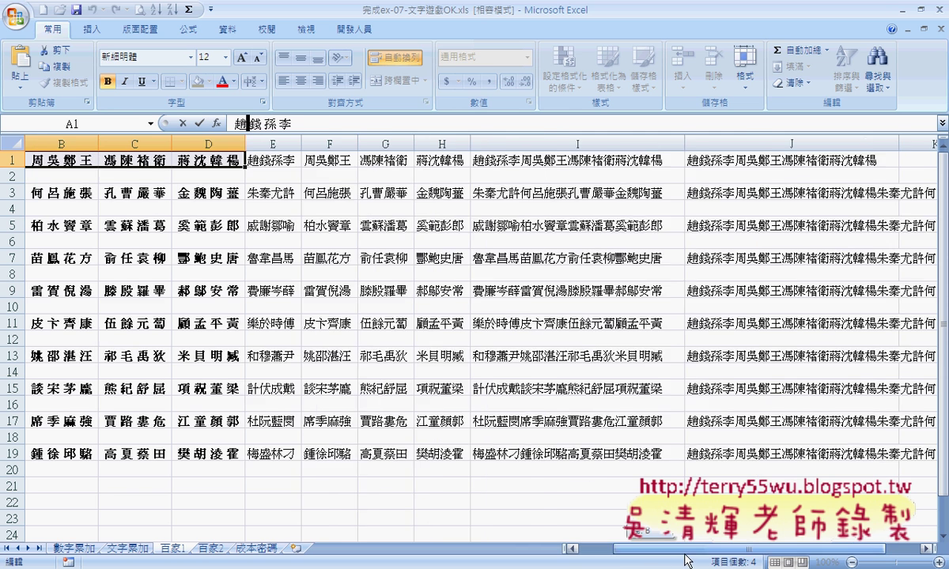
# Step: Check the J19 and E1 formulas, then delete everything in E1:J19 and reselect E1
pyautogui.moveTo(622, 553); pyautogui.dragTo(685, 549)
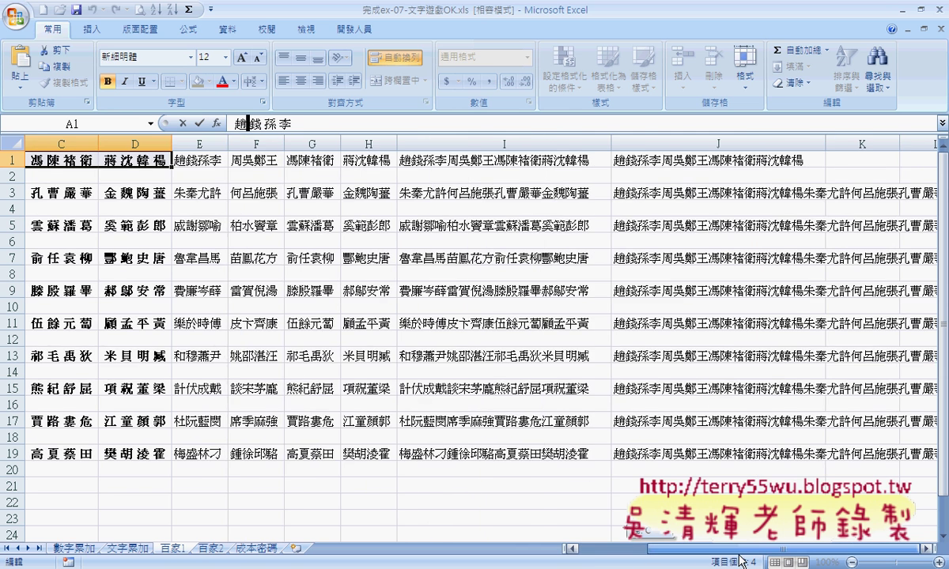
pyautogui.click(681, 453)
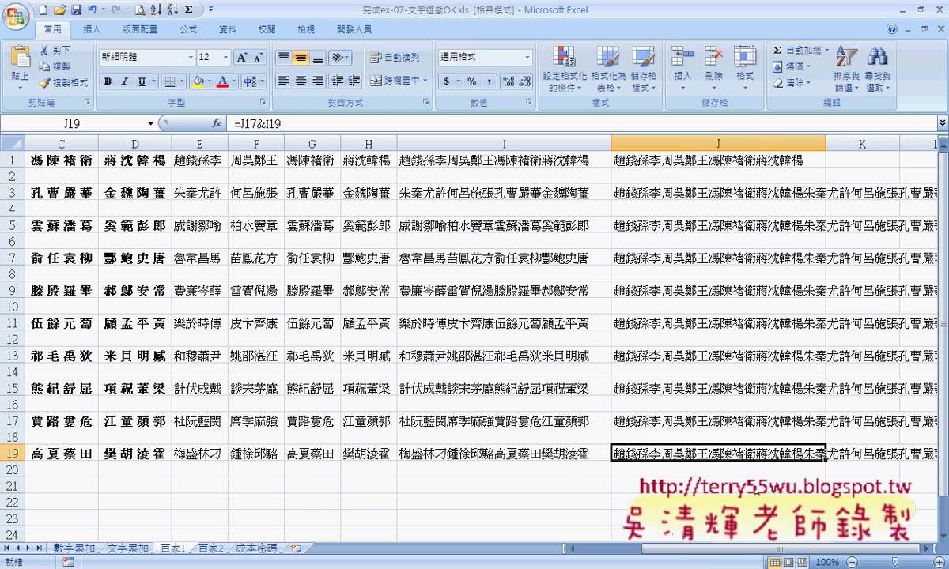
pyautogui.moveTo(717, 555); pyautogui.dragTo(657, 555)
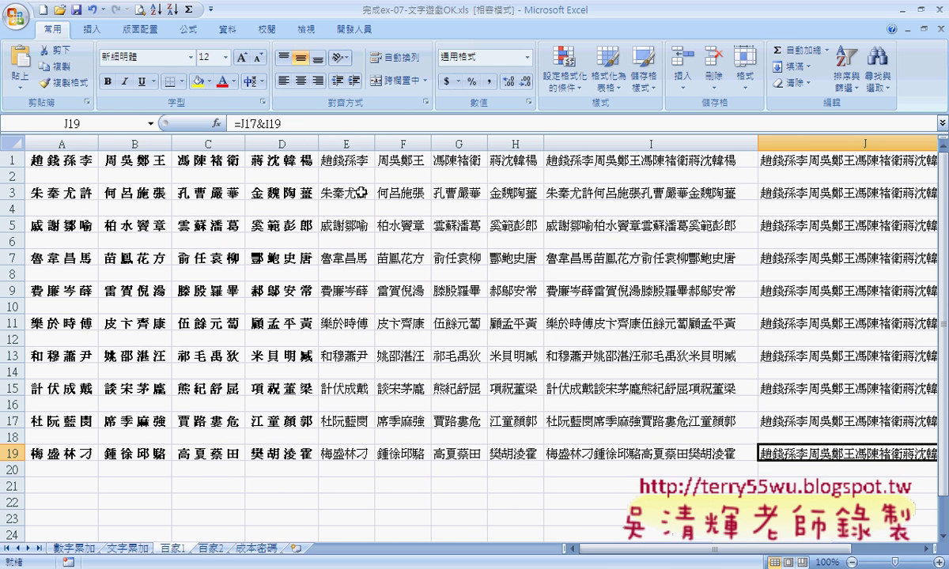
pyautogui.click(338, 162)
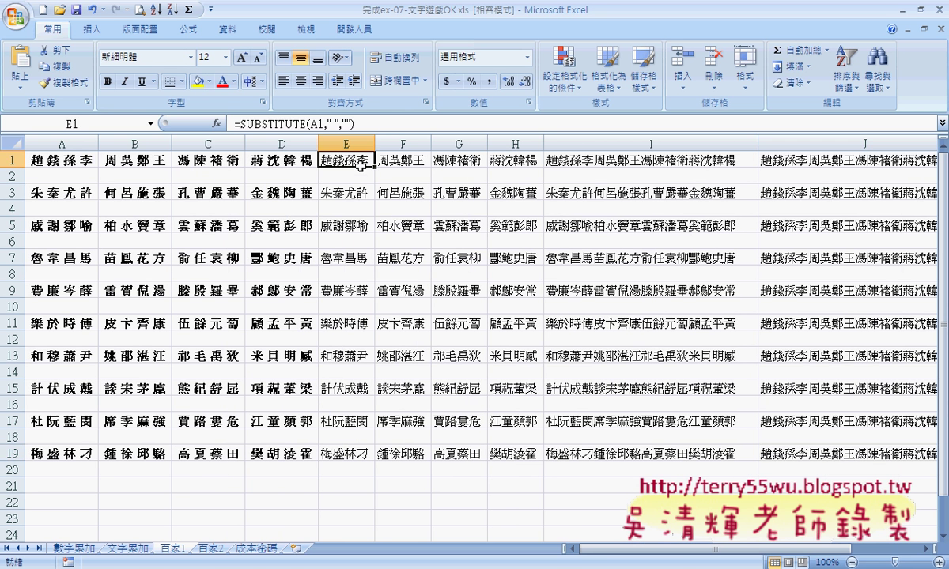
pyautogui.keyDown('shift'); pyautogui.click(822, 453); pyautogui.keyUp('shift')
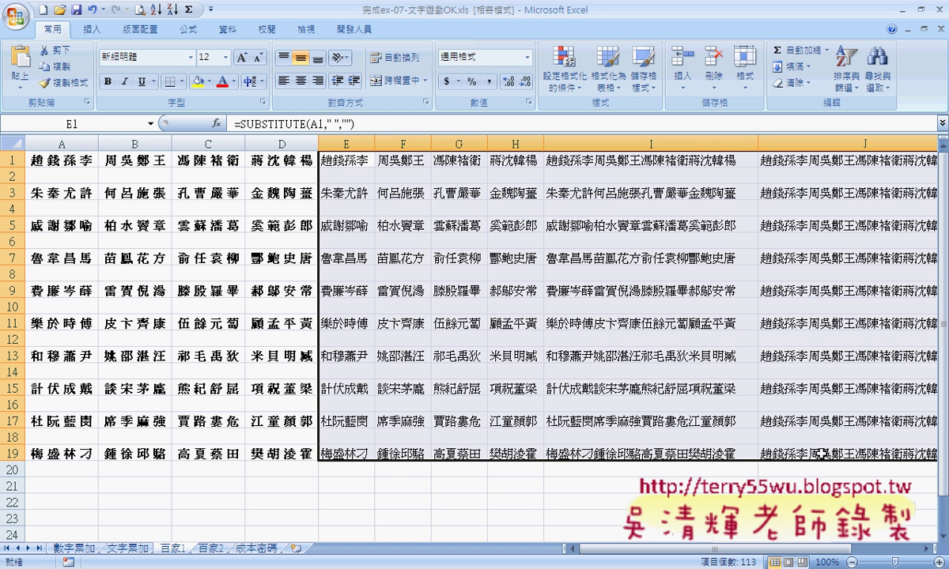
pyautogui.press('Delete')
pyautogui.click(371, 161)
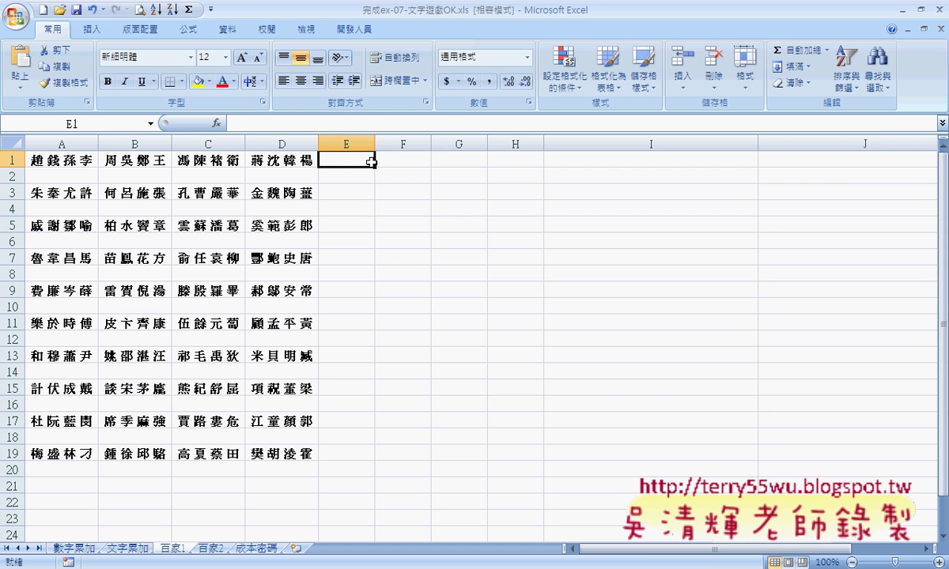
# Step: Insert a function in E1, filter to the 文字 (Text) category and pick SUBSTITUTE
pyautogui.click(216, 123)
pyautogui.moveTo(199, 28)
pyautogui.mouseDown()
pyautogui.moveTo(604, 209)
pyautogui.moveTo(696, 223)
pyautogui.mouseUp()
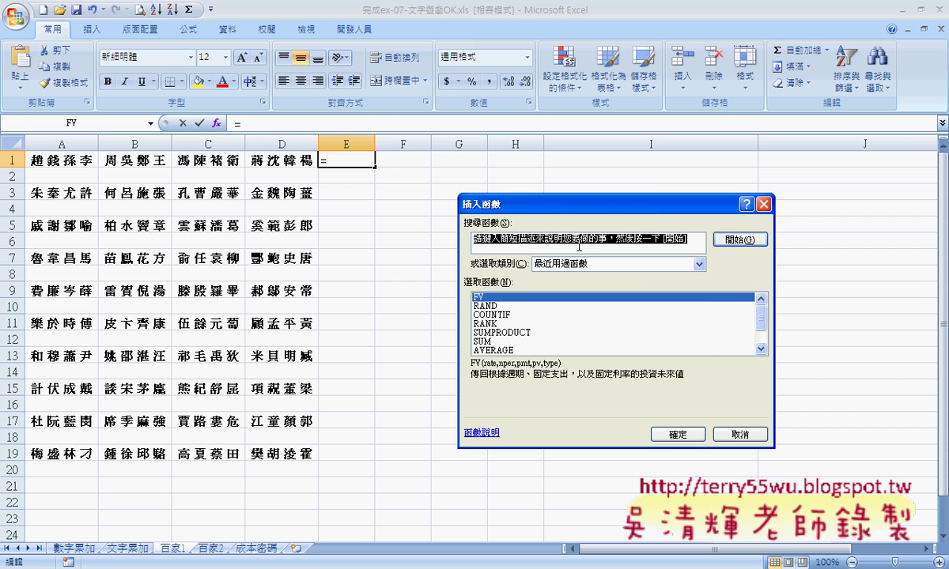
pyautogui.click(699, 264)
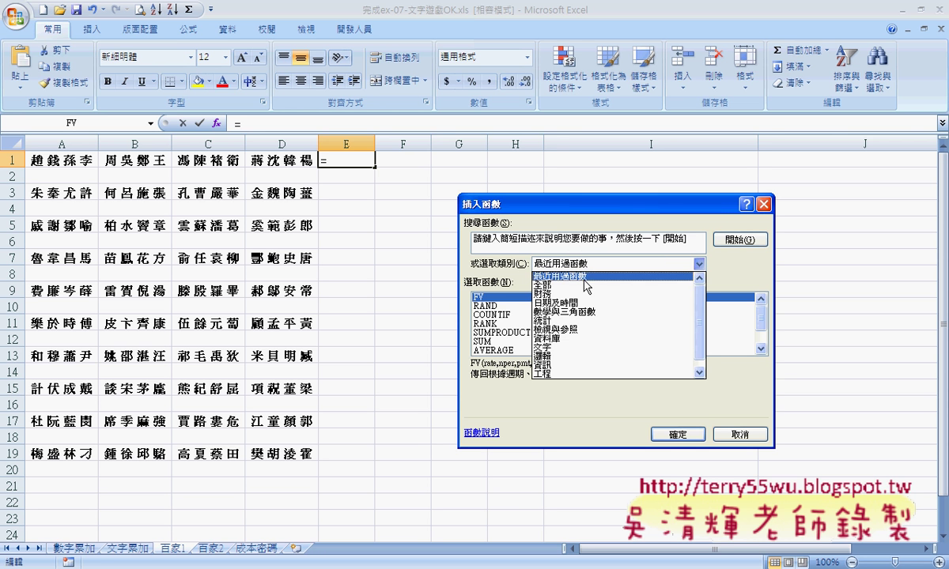
pyautogui.click(571, 347)
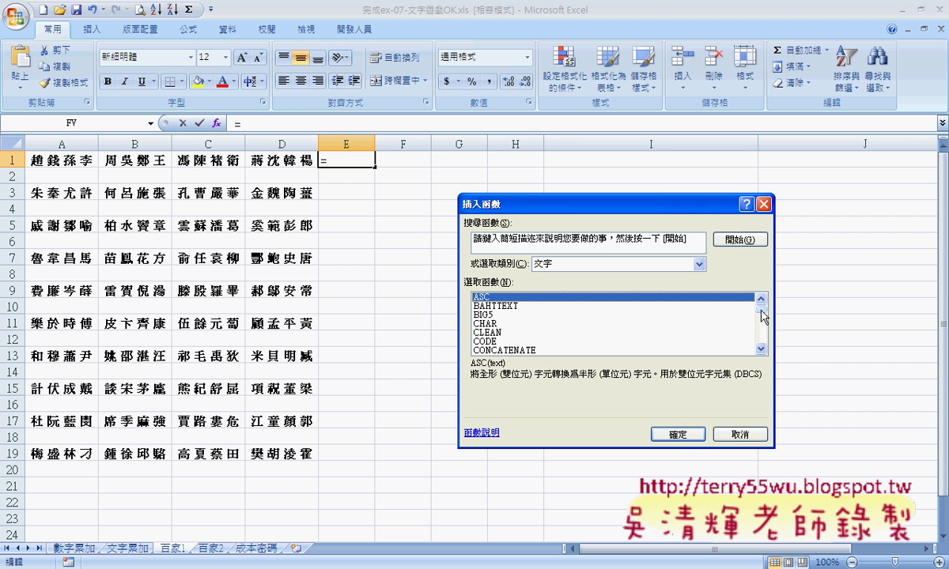
pyautogui.moveTo(760, 305); pyautogui.dragTo(761, 331)
pyautogui.click(637, 325)
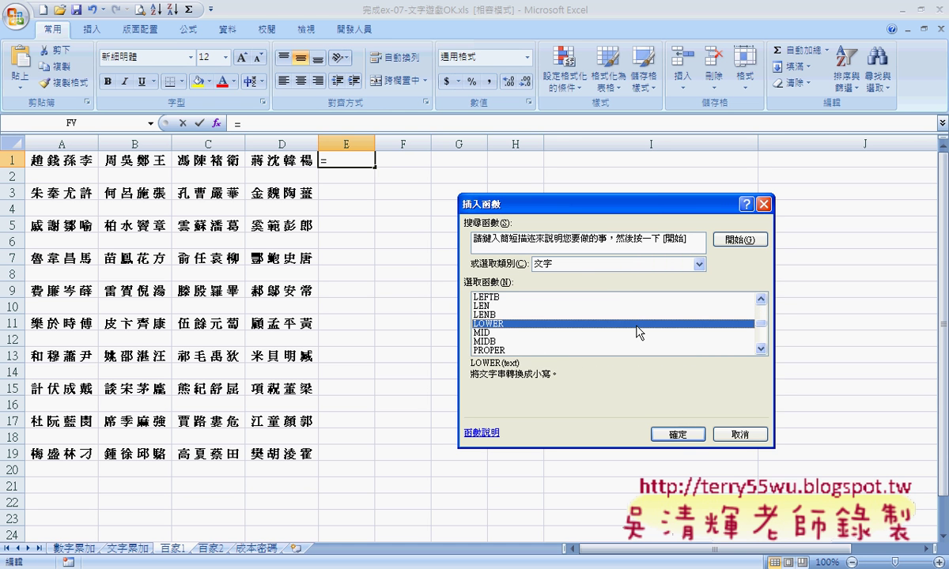
pyautogui.press('s')
pyautogui.press('Down')
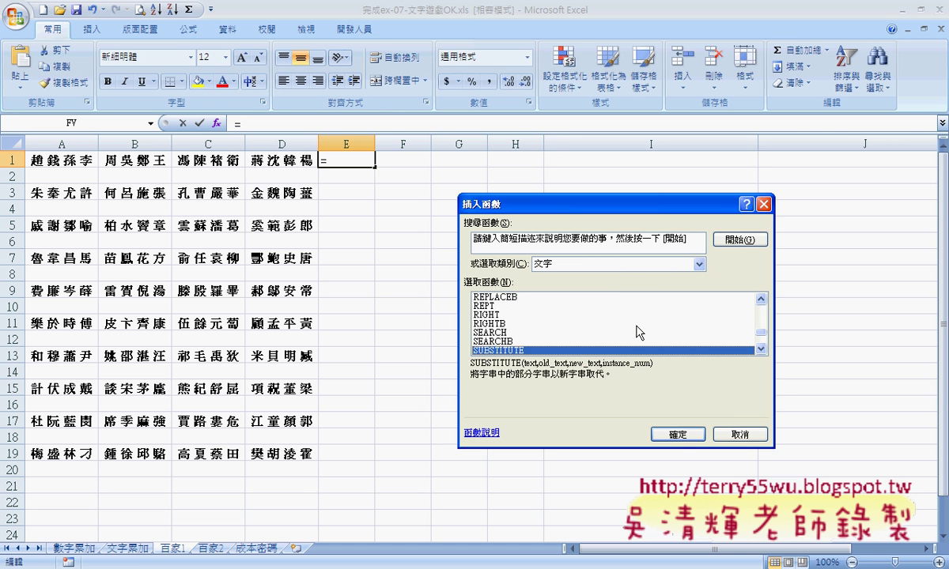
pyautogui.press('Down')
pyautogui.press('Down')
pyautogui.press('Up')
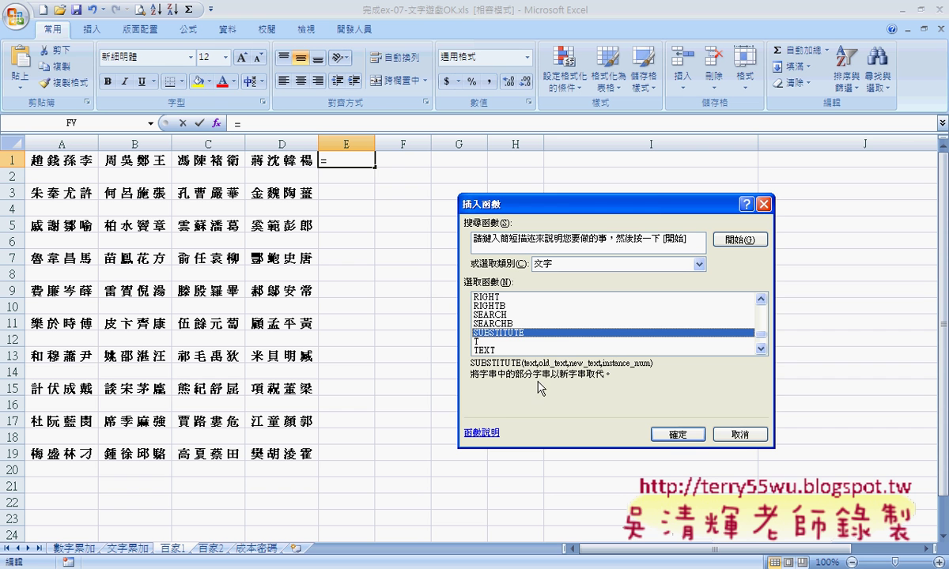
# Step: Set SUBSTITUTE's arguments to Text A1, Old_text " ", New_text "" for E1
pyautogui.click(676, 435)
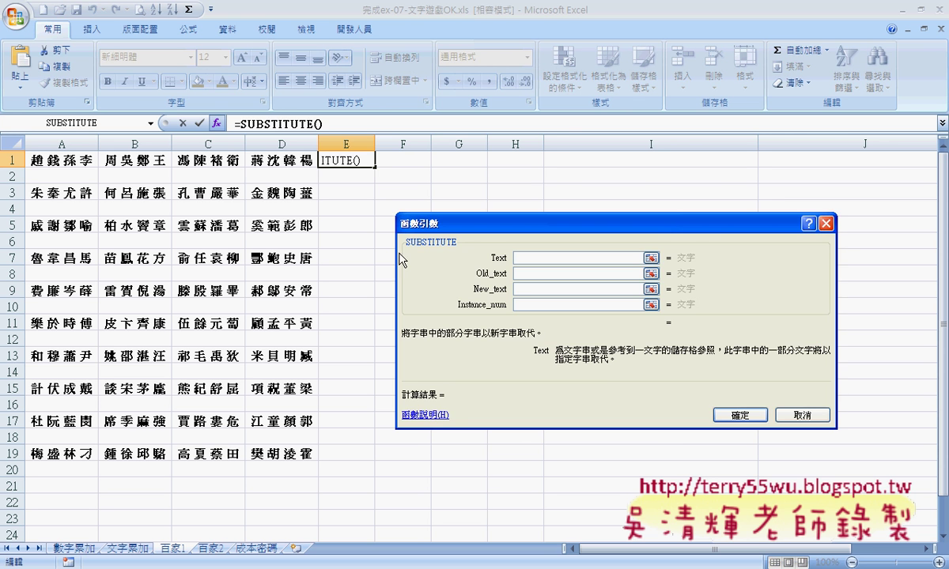
pyautogui.click(60, 162)
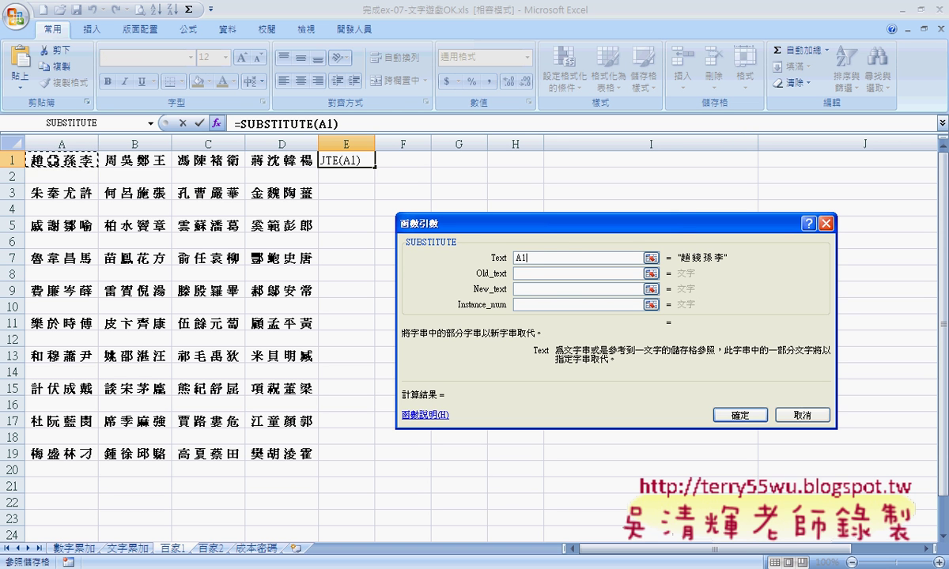
pyautogui.click(539, 273)
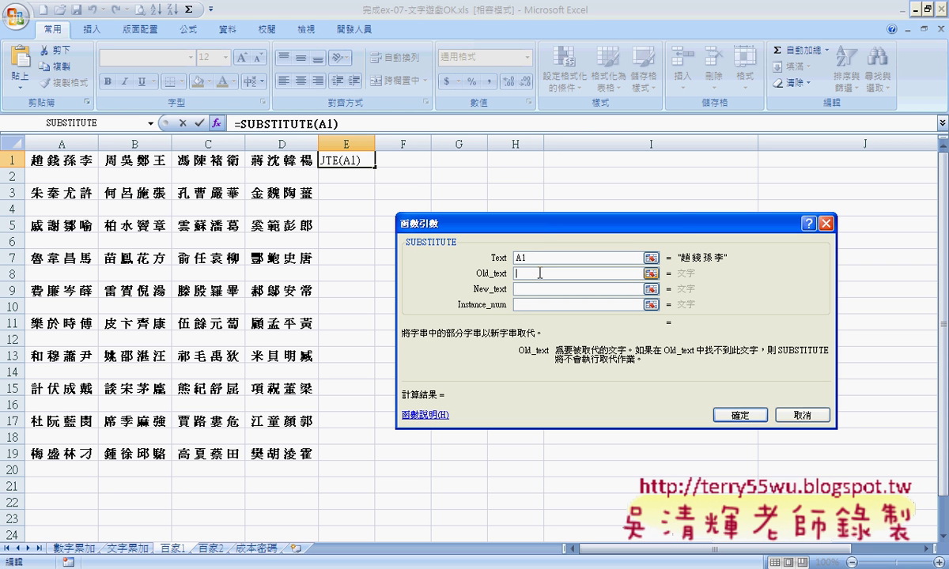
pyautogui.write('"')
pyautogui.write(' "')
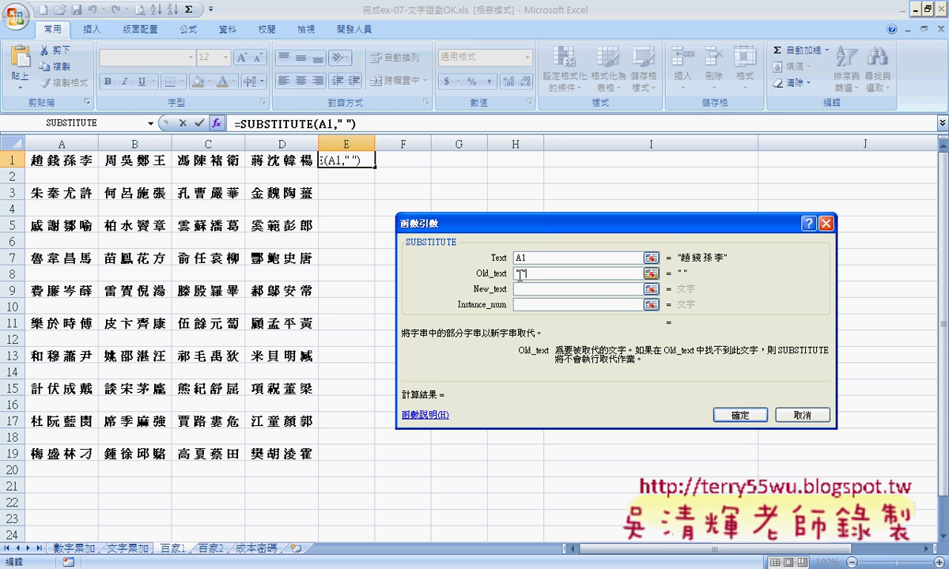
pyautogui.click(546, 289)
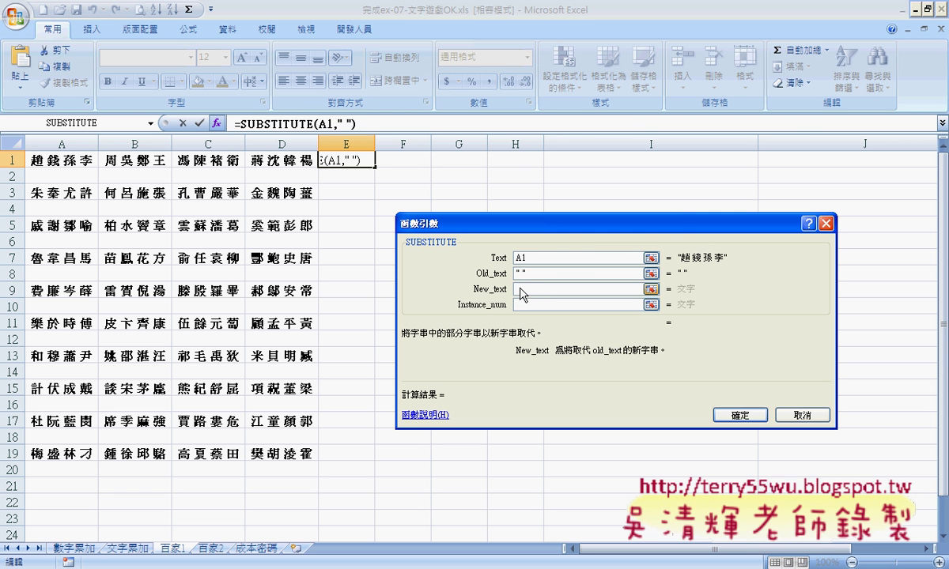
pyautogui.write('""')
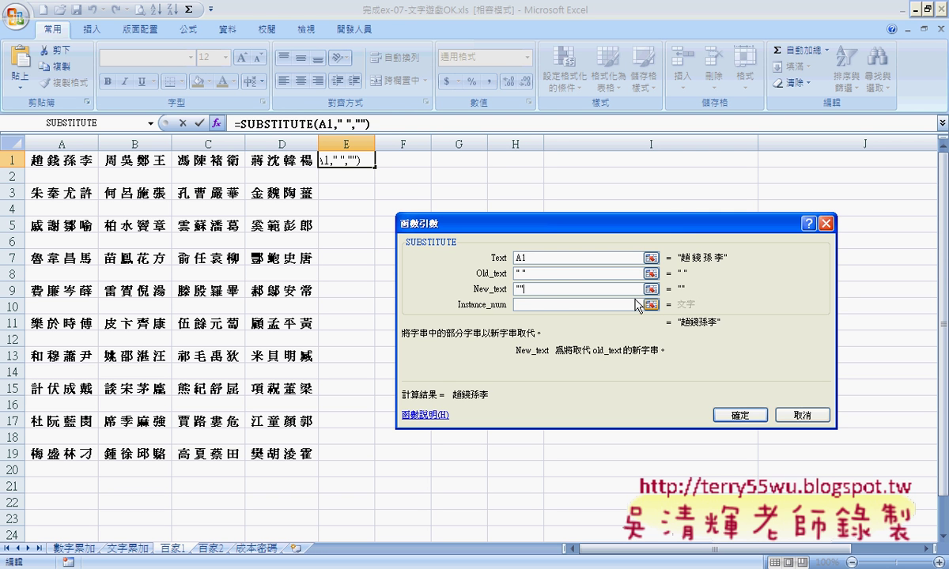
pyautogui.click(522, 307)
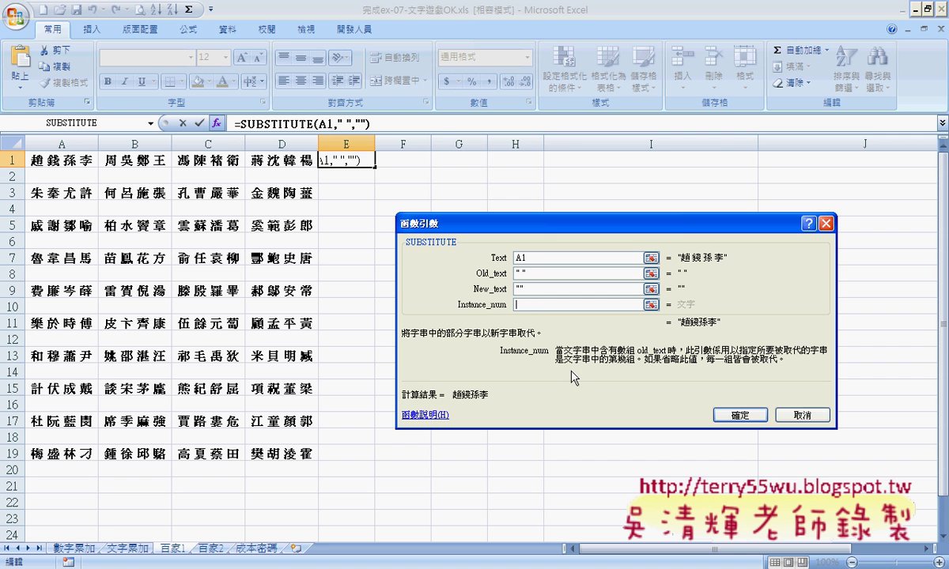